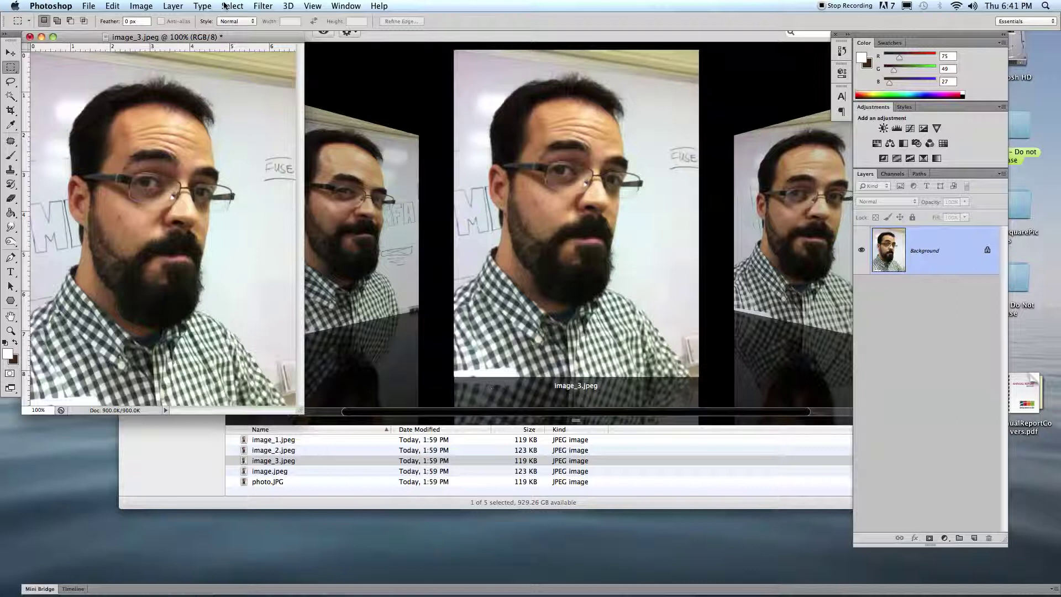
# Step: Show the portrait alone in Full Screen Mode with Menu Bar and zoom in on it
pyautogui.press('f')
pyautogui.press('super+equal')
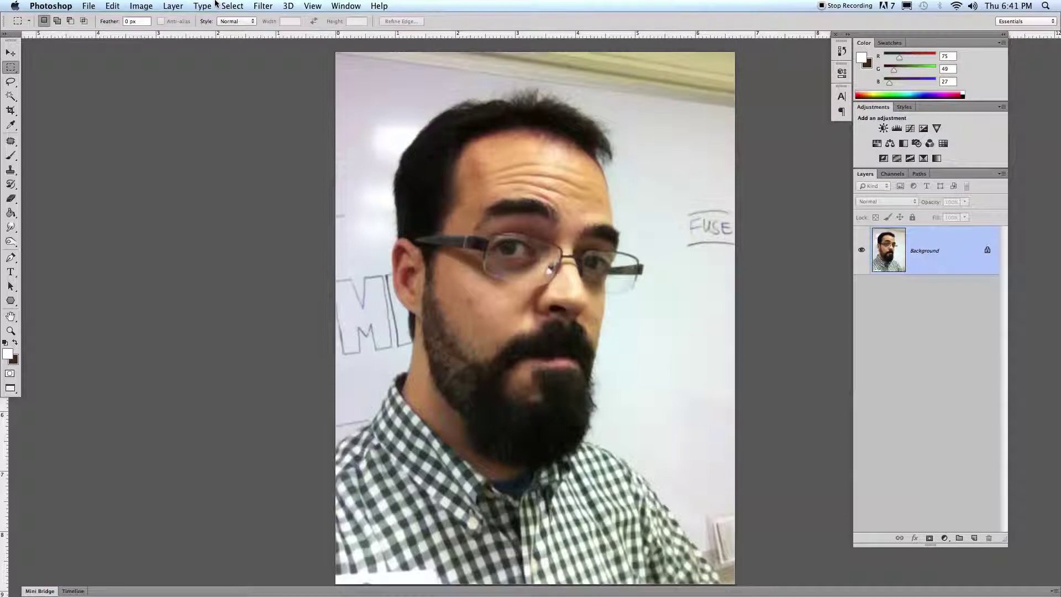
# Step: Resize the portrait in Image Size to a 10-inch width at 200 pixels/inch
pyautogui.click(172, 5)
pyautogui.moveTo(141, 6)
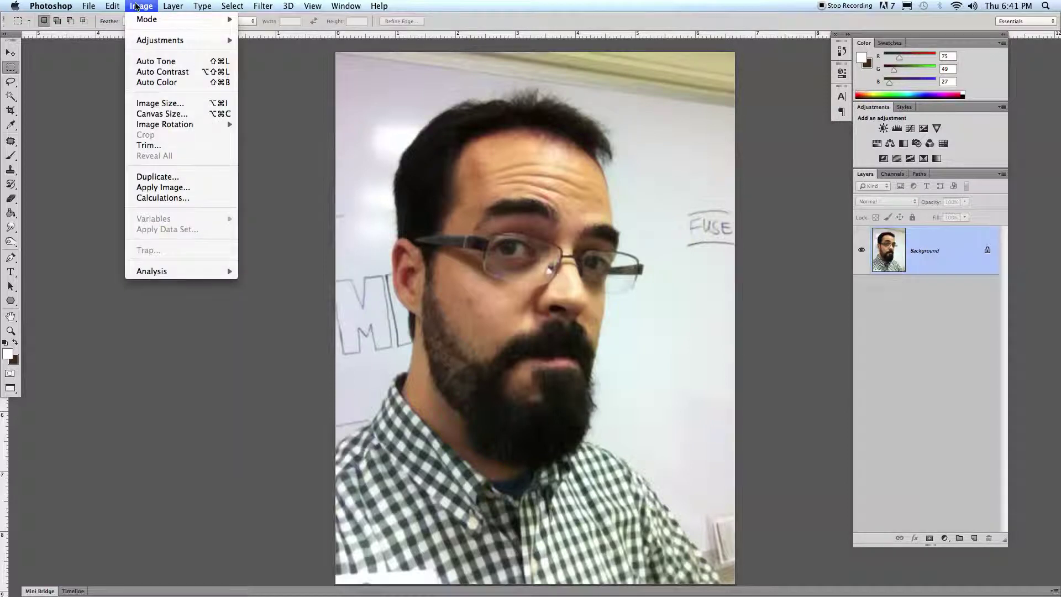
pyautogui.click(161, 104)
pyautogui.moveTo(287, 18); pyautogui.dragTo(530, 87)
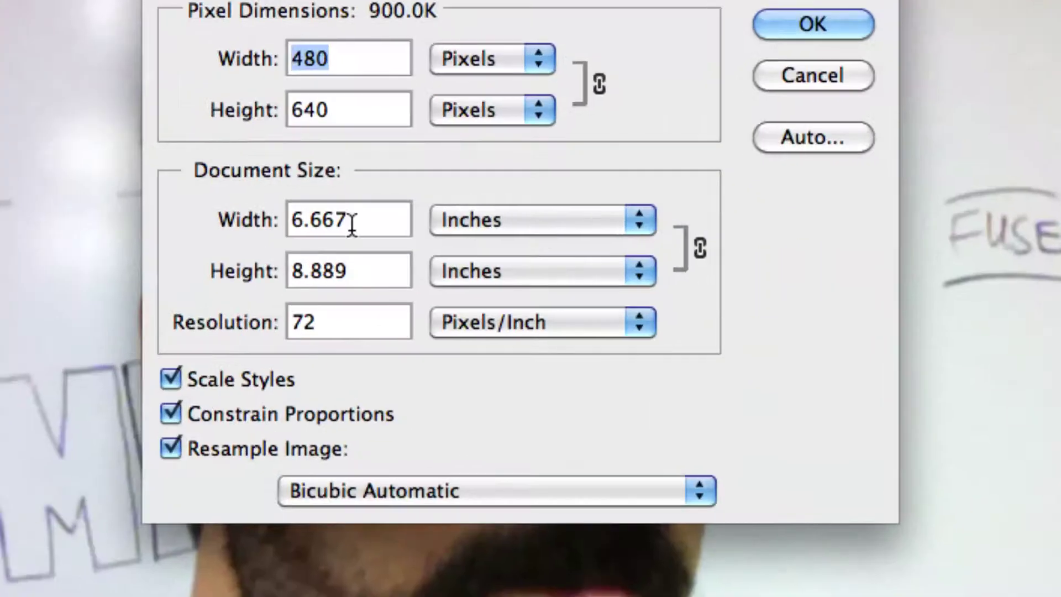
pyautogui.doubleClick(423, 223)
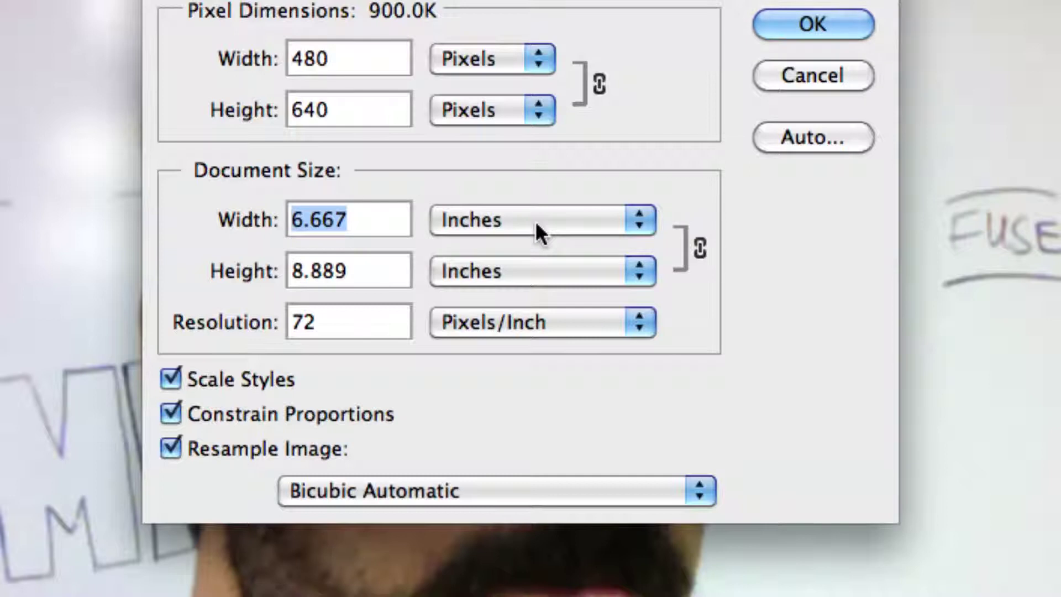
pyautogui.write('11')
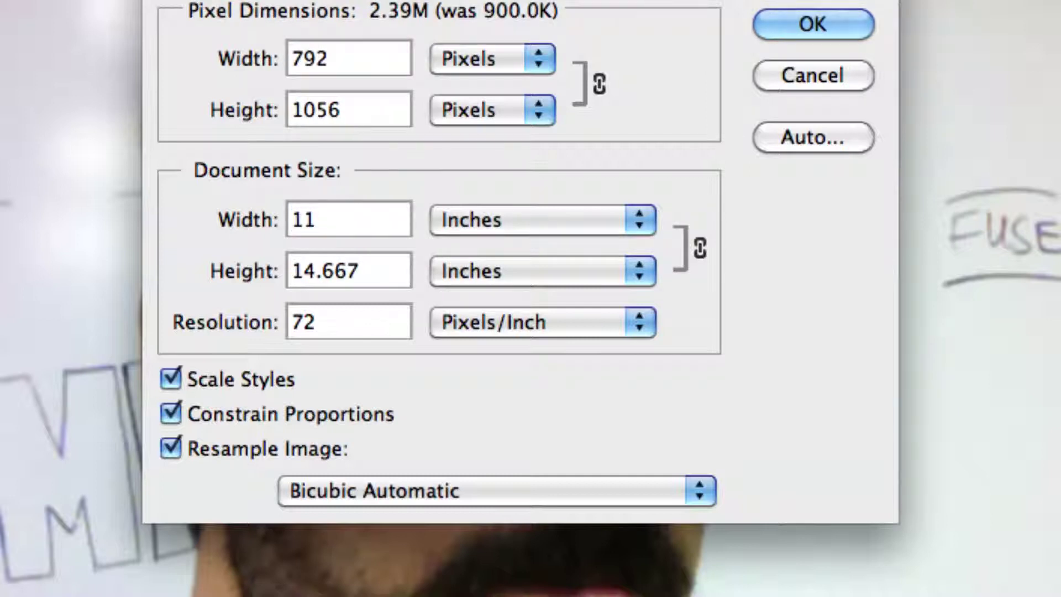
pyautogui.press('BackSpace')
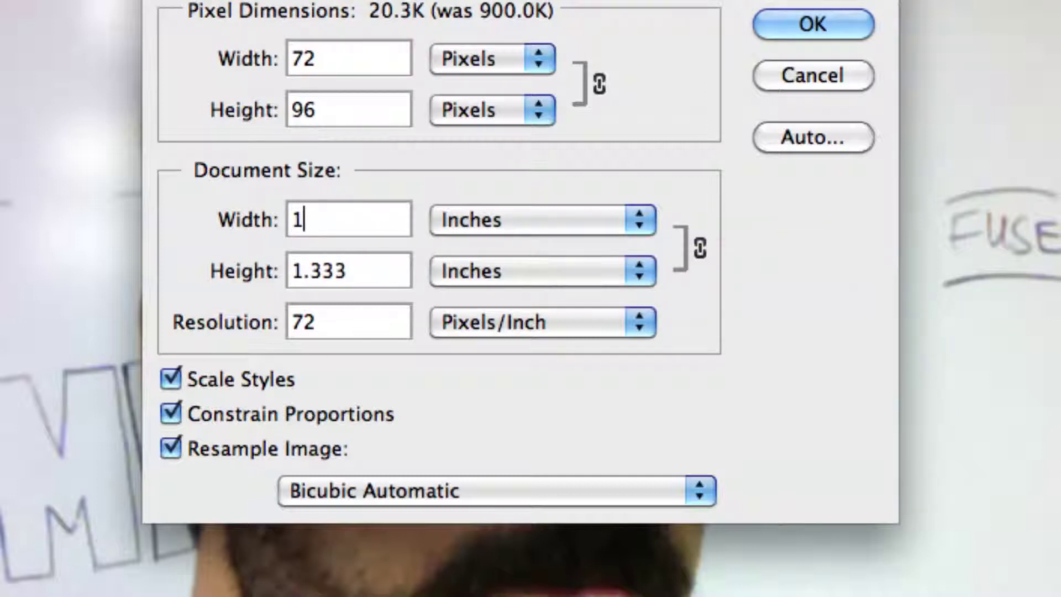
pyautogui.write('0')
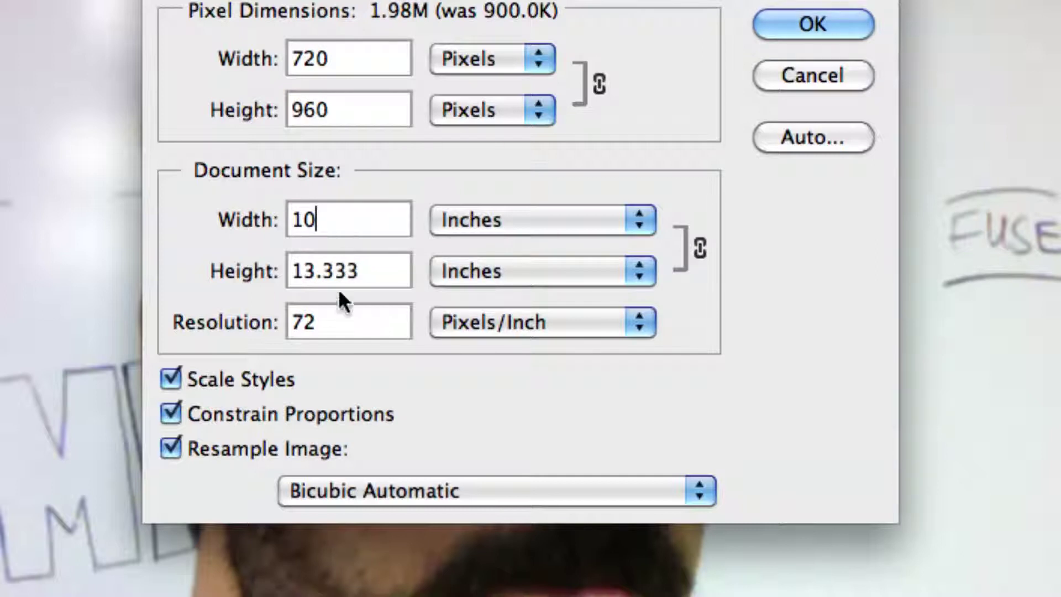
pyautogui.click(196, 323)
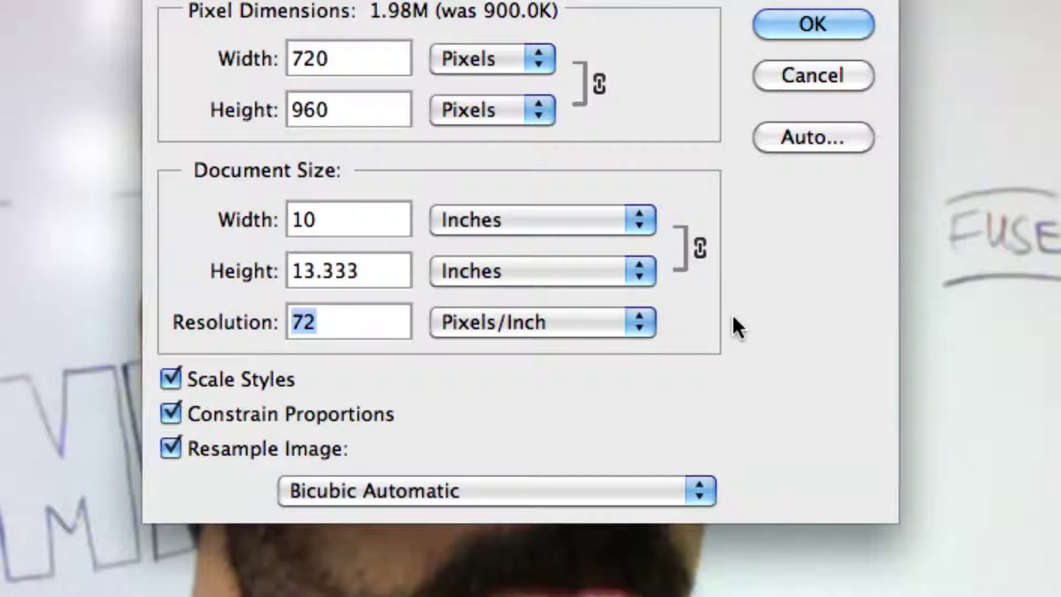
pyautogui.write('200')
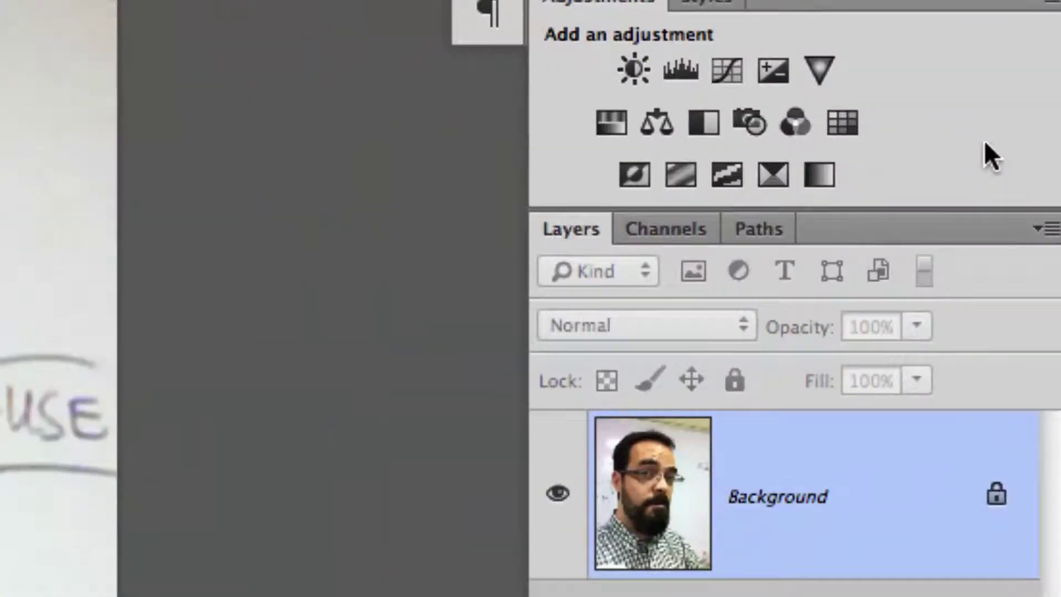
# Step: Add a Black & White adjustment layer with default settings above the Background layer
pyautogui.click(700, 117)
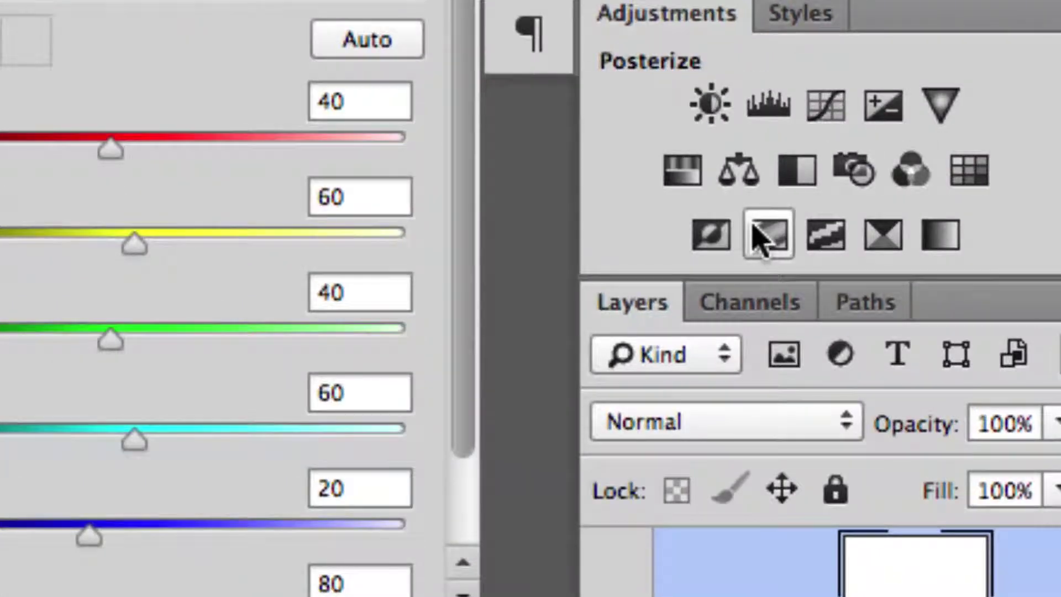
# Step: Add a Posterize adjustment layer and set its Levels to 7
pyautogui.click(774, 232)
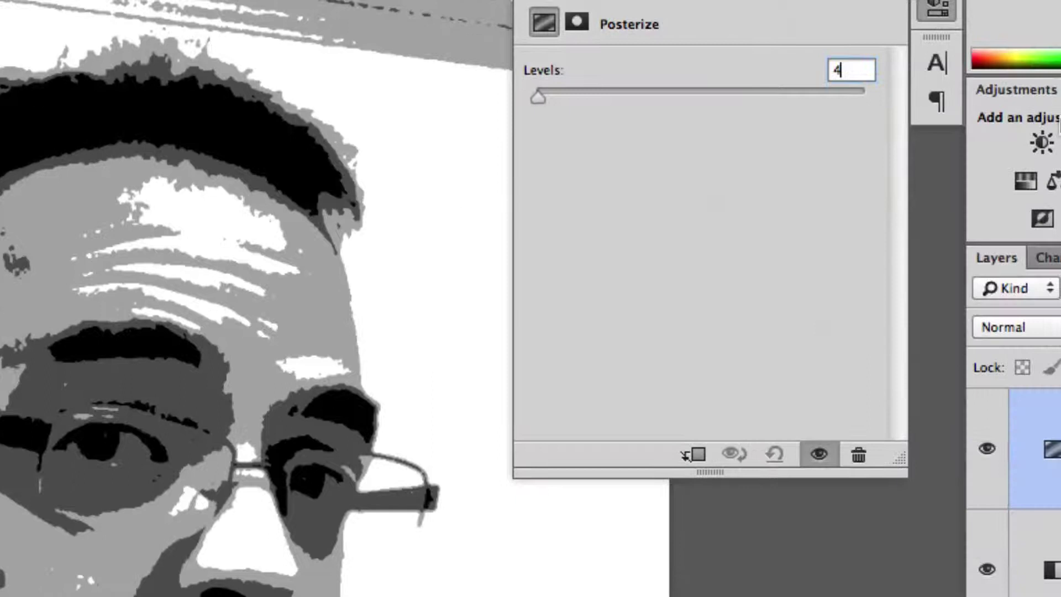
pyautogui.press('Up')
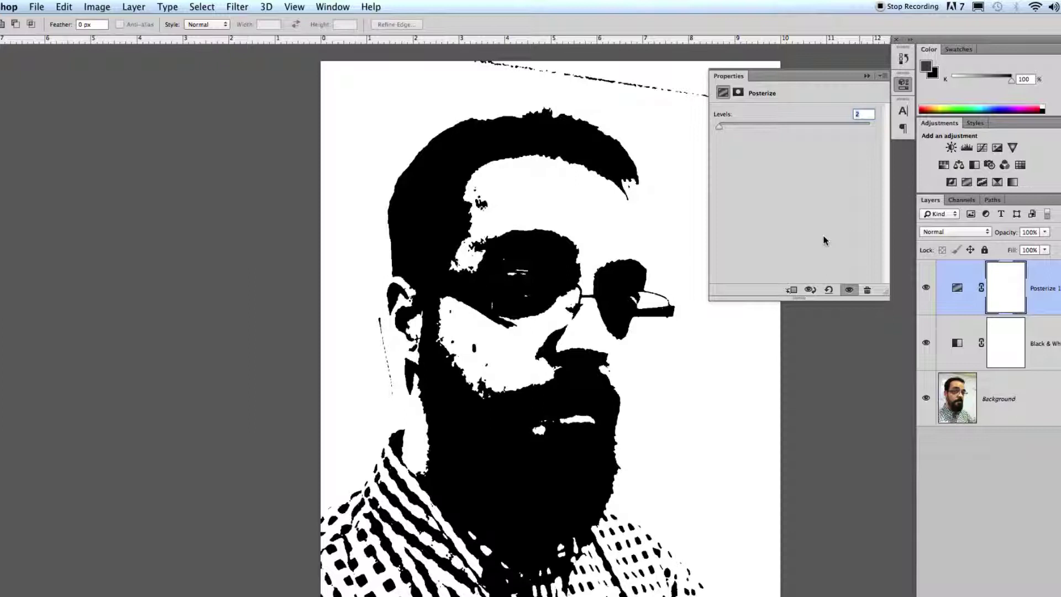
pyautogui.press('Up')
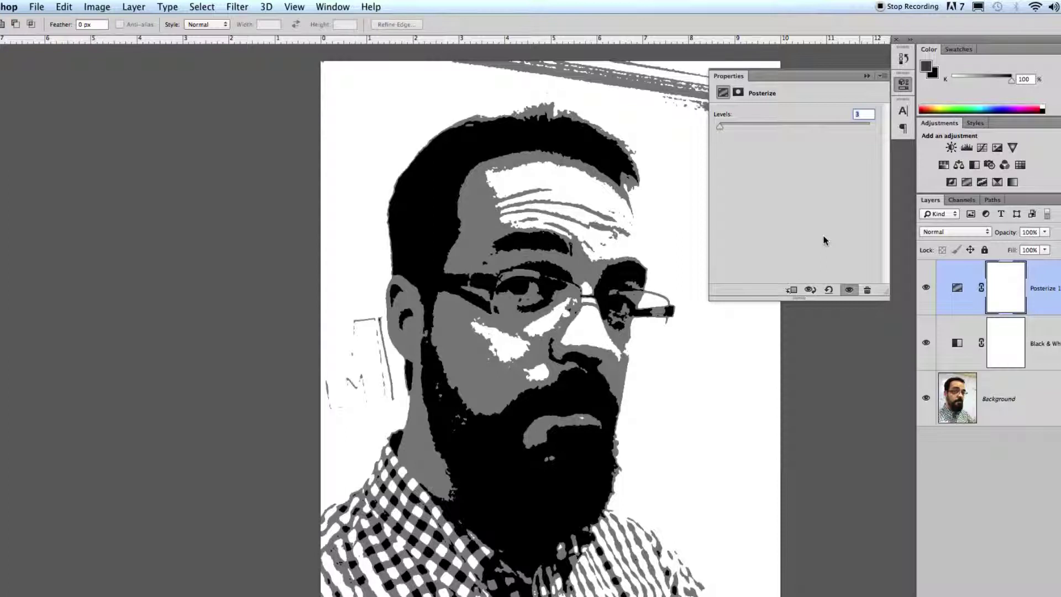
pyautogui.press('Up')
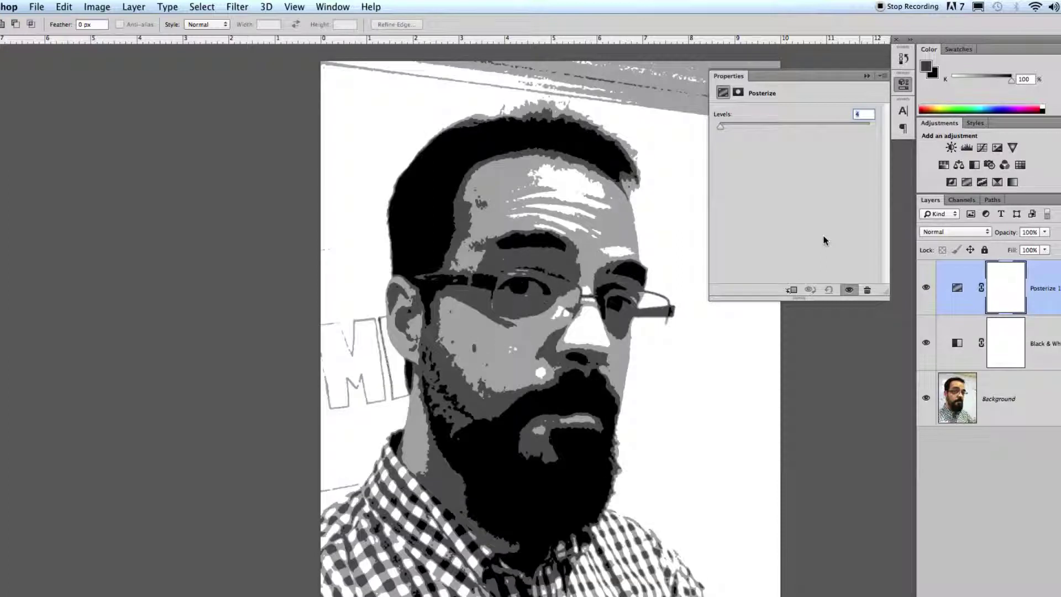
pyautogui.press('Up')
pyautogui.press('Up')
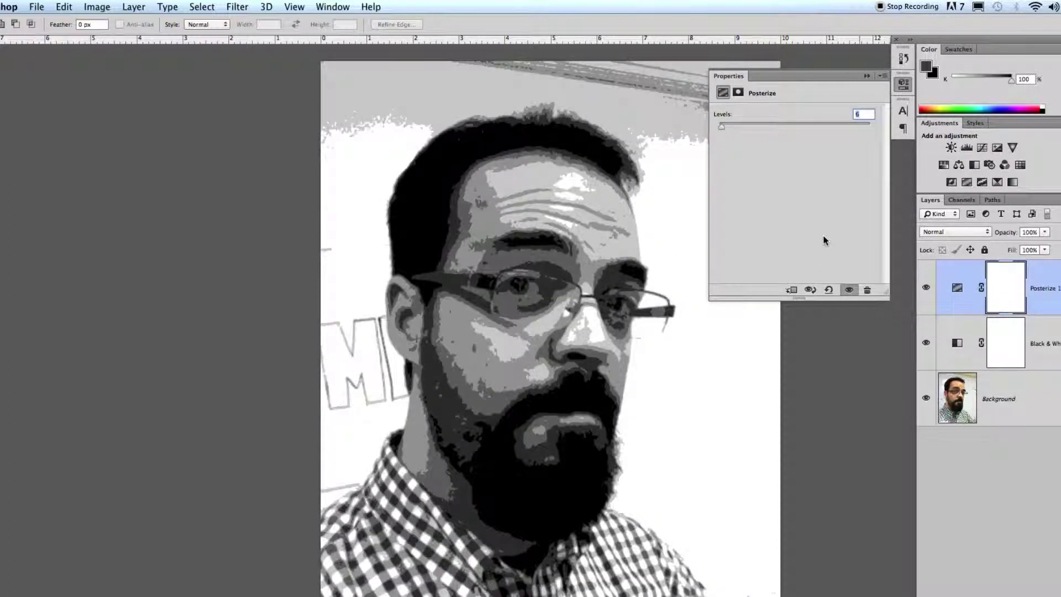
pyautogui.press('Up')
pyautogui.press('Up')
pyautogui.press('Up')
pyautogui.press('Up')
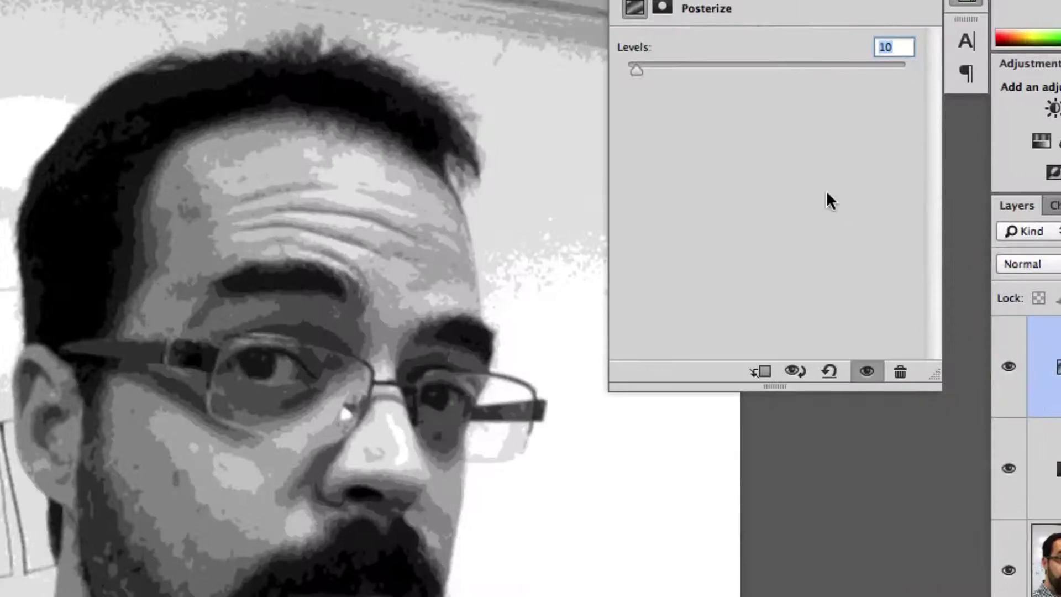
pyautogui.write('7')
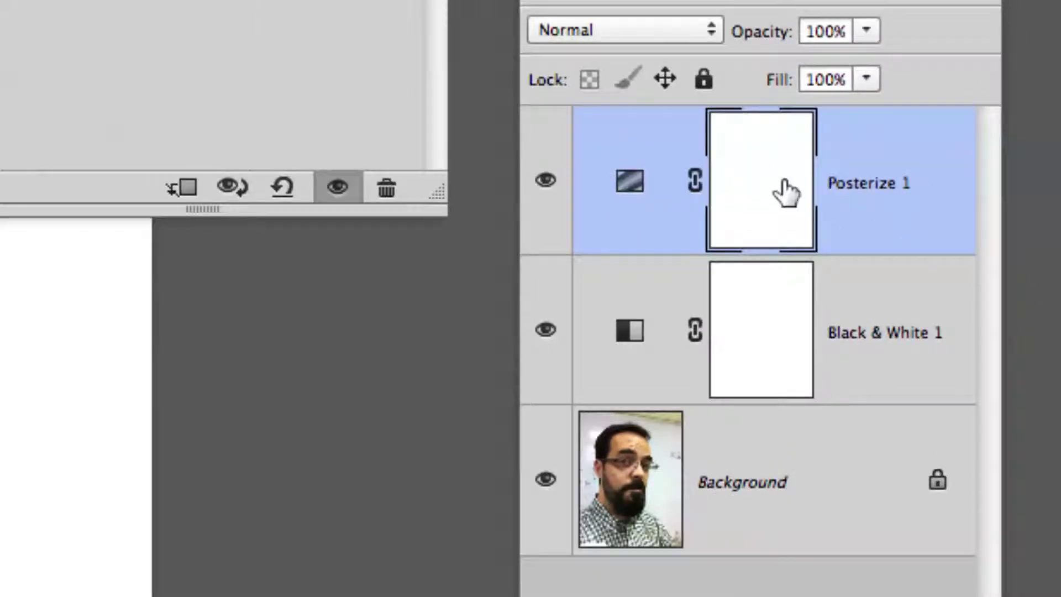
# Step: Move Posterize 1 below Black & White 1 and drop its Levels to 2
pyautogui.moveTo(895, 213); pyautogui.dragTo(862, 396)
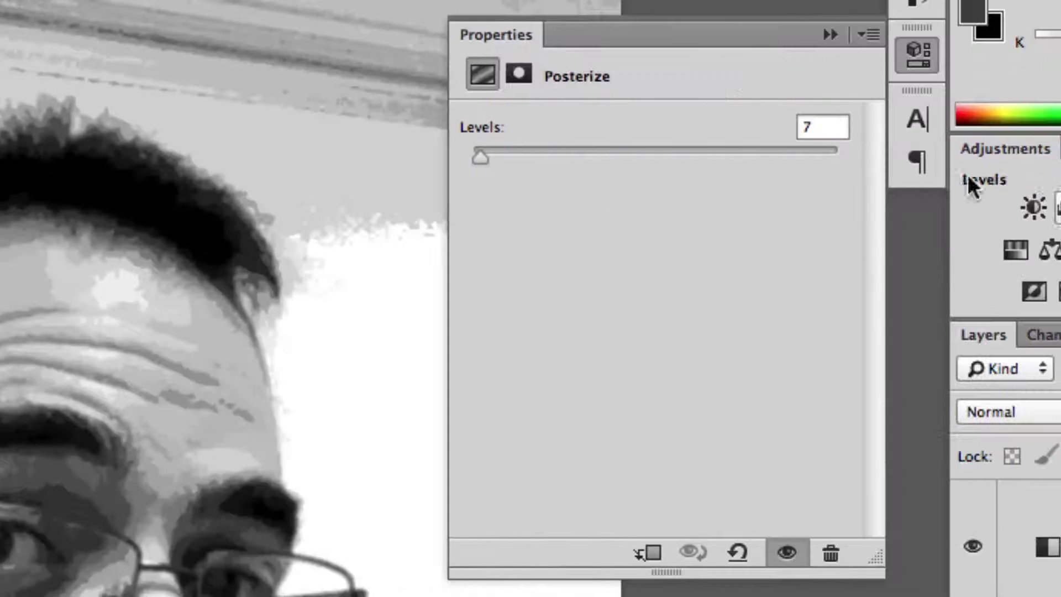
pyautogui.click(821, 126)
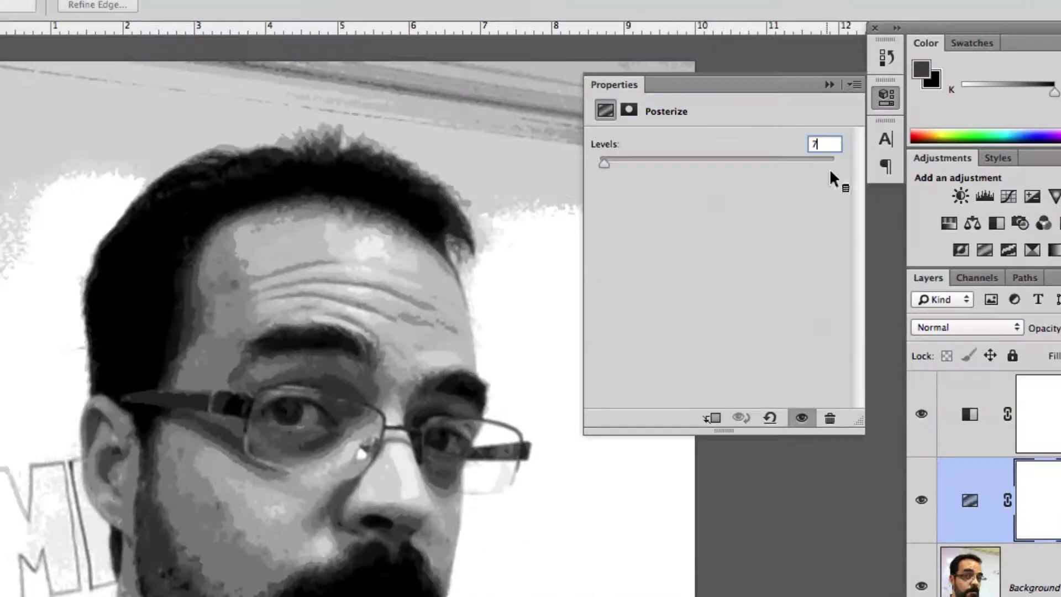
pyautogui.press('Down')
pyautogui.press('Down')
pyautogui.press('Down')
pyautogui.press('Down')
pyautogui.press('Down')
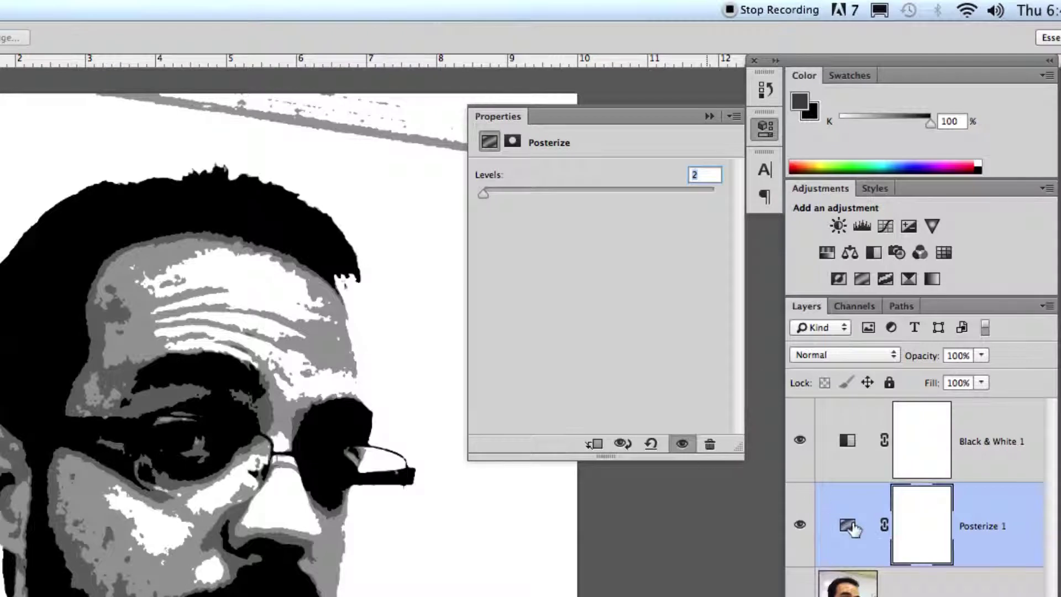
# Step: Place Posterize 1 back above Black & White 1 and set its Levels to 6
pyautogui.moveTo(847, 525); pyautogui.dragTo(846, 421)
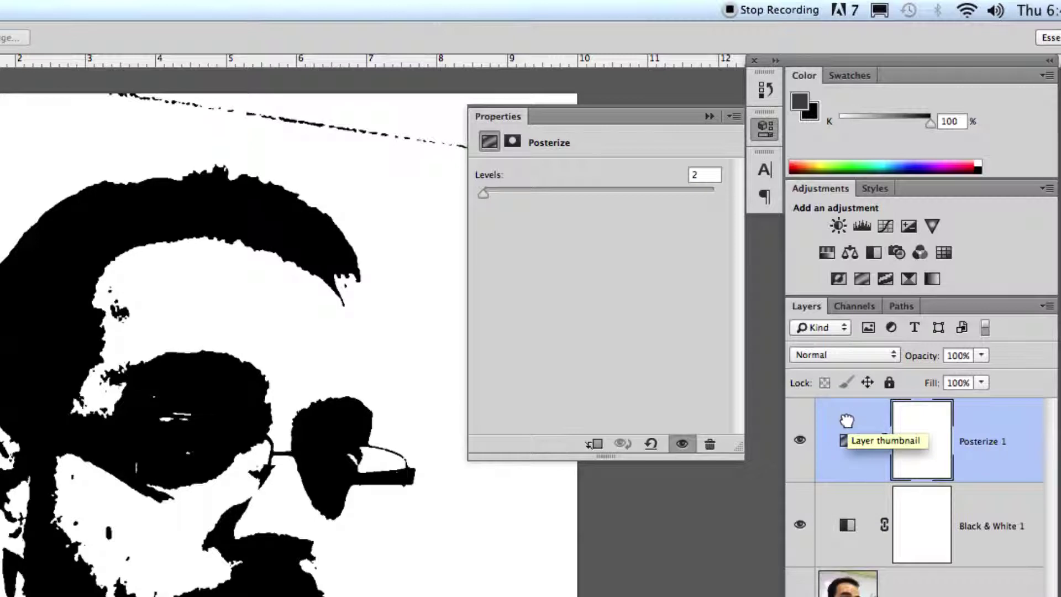
pyautogui.moveTo(847, 422); pyautogui.dragTo(846, 560)
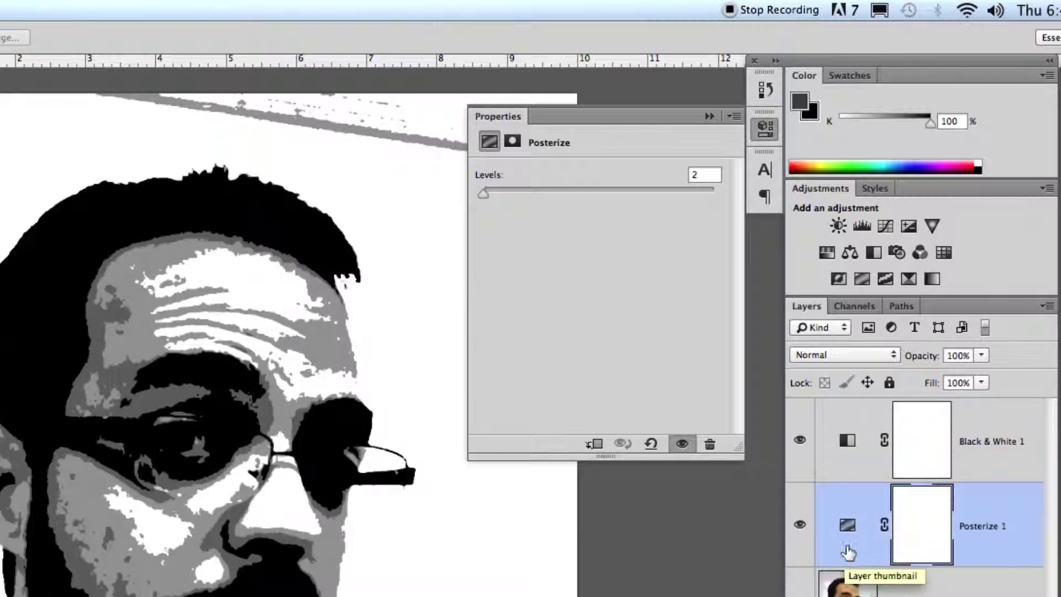
pyautogui.moveTo(848, 552); pyautogui.dragTo(886, 458)
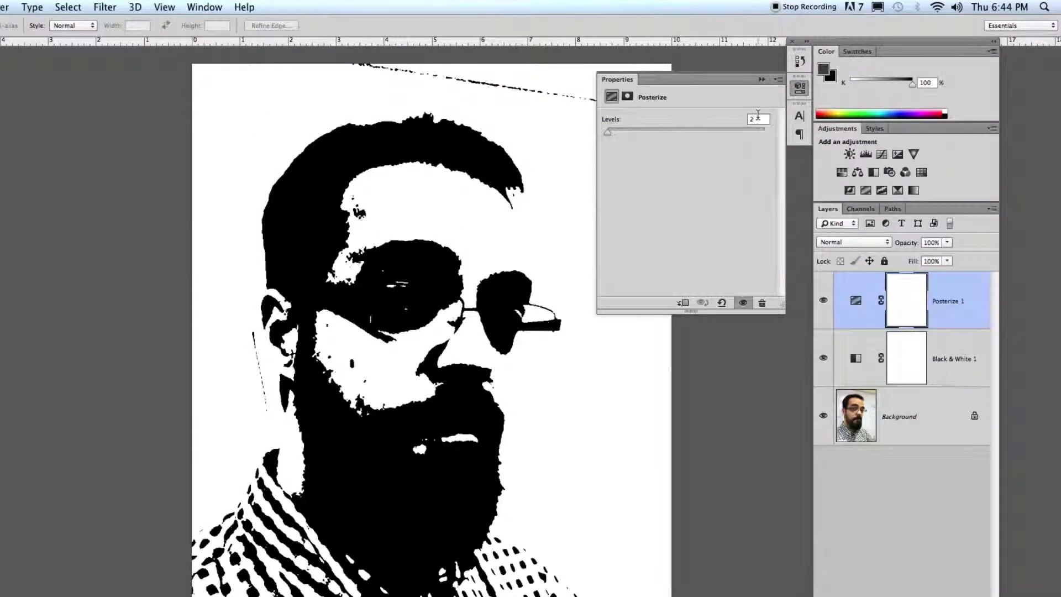
pyautogui.doubleClick(758, 114)
pyautogui.write('6')
pyautogui.press('Return')
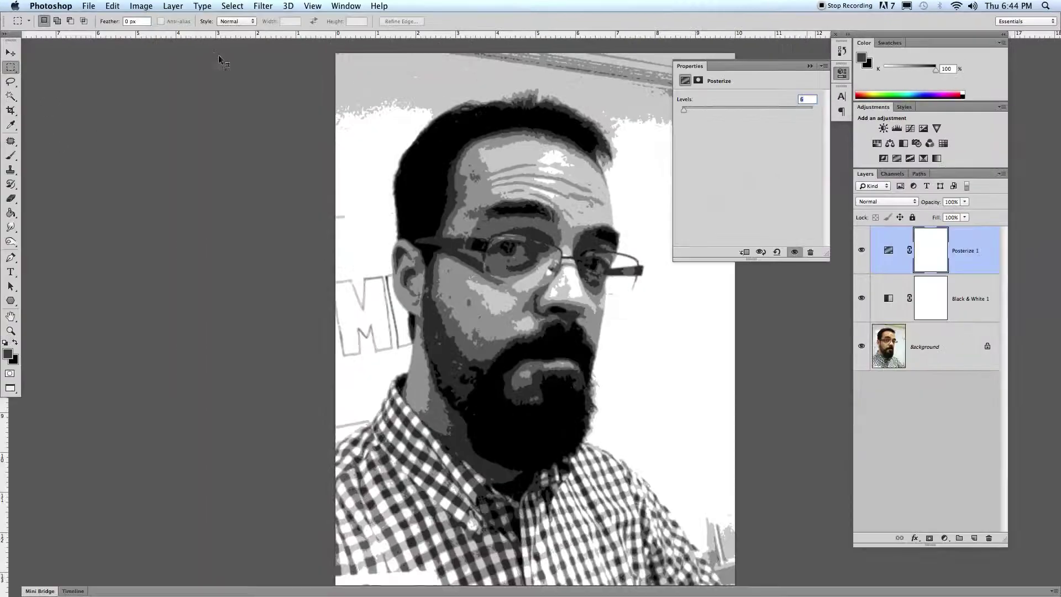
# Step: Set printing to Tabloid paper in portrait layout, then hide the Posterize 1 layer
pyautogui.click(0, 4)
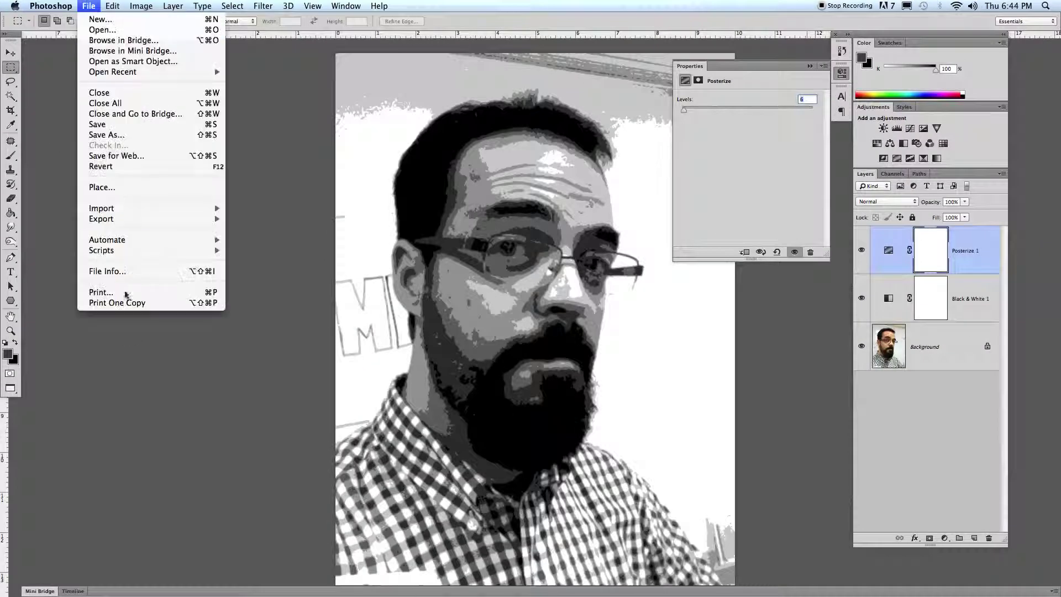
pyautogui.click(105, 289)
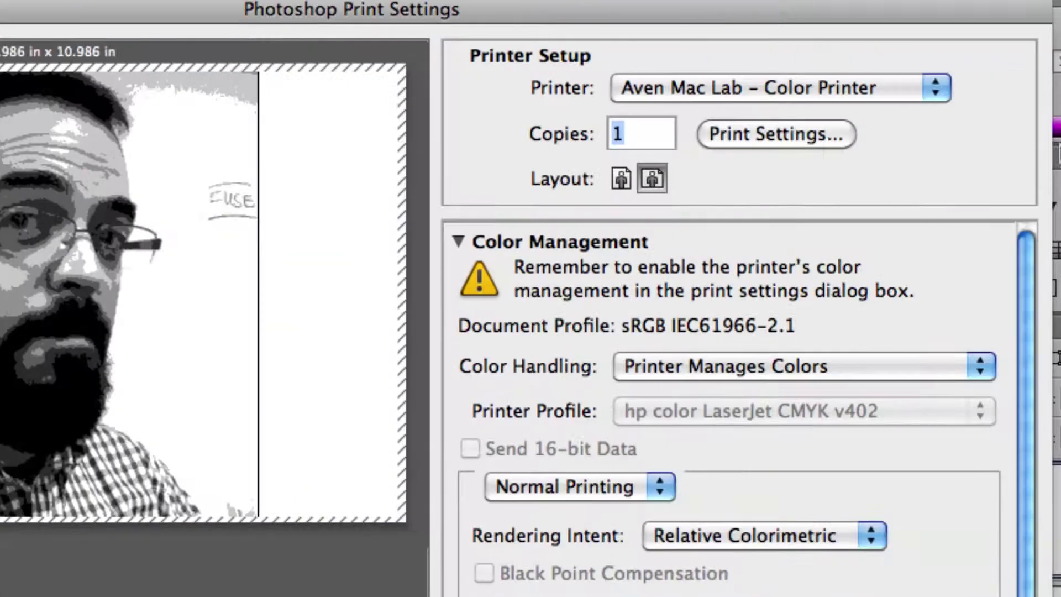
pyautogui.click(825, 134)
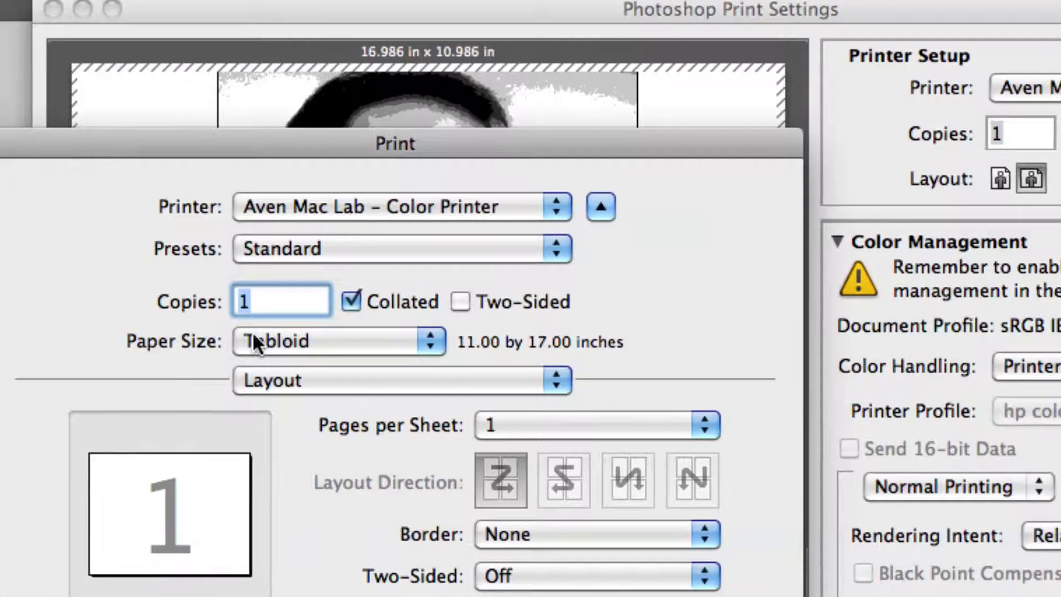
pyautogui.click(256, 341)
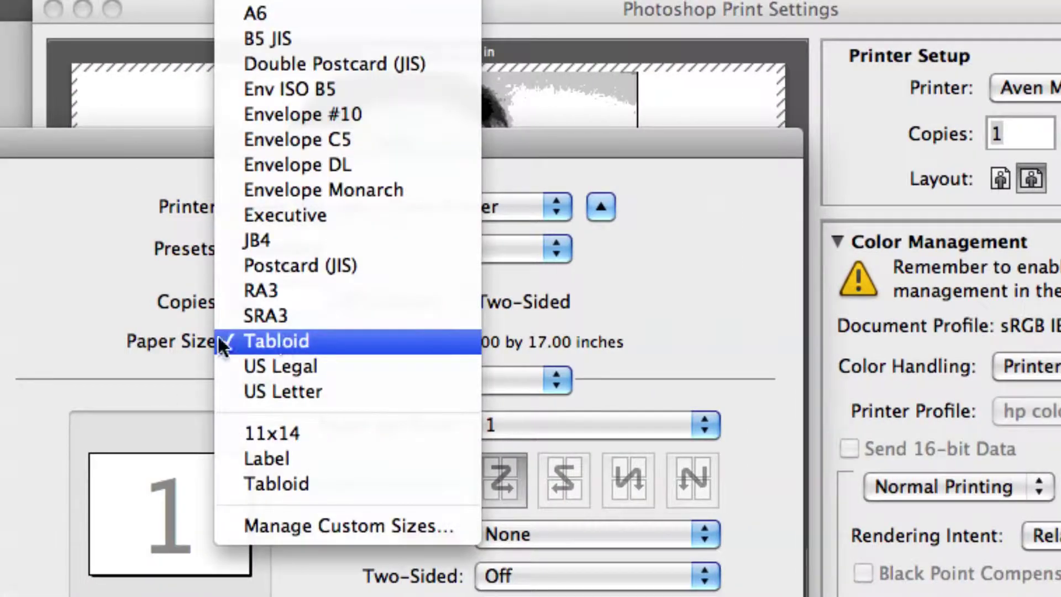
pyautogui.click(293, 407)
pyautogui.click(721, 596)
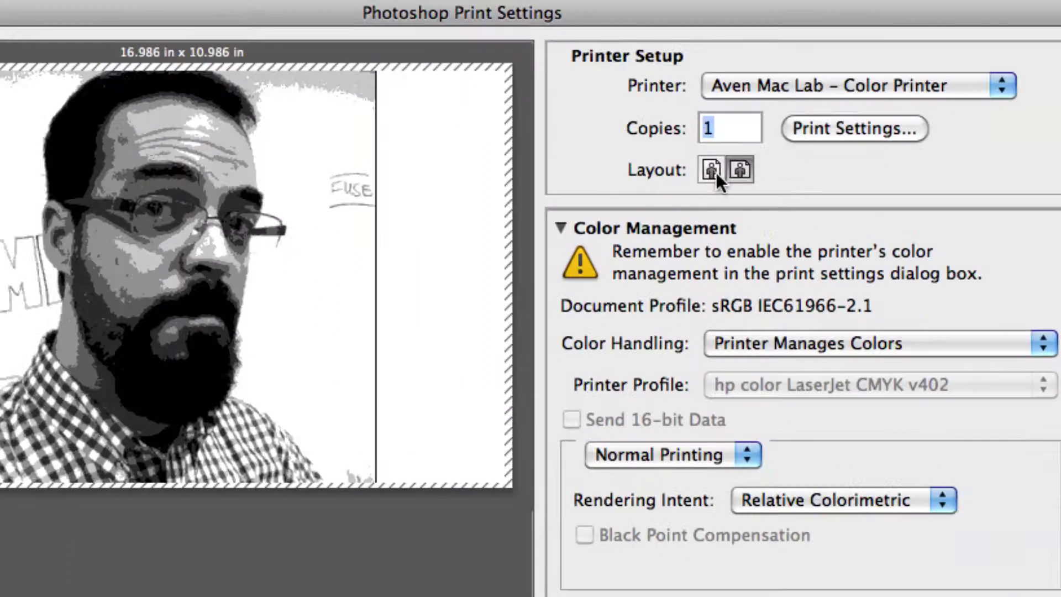
pyautogui.click(712, 171)
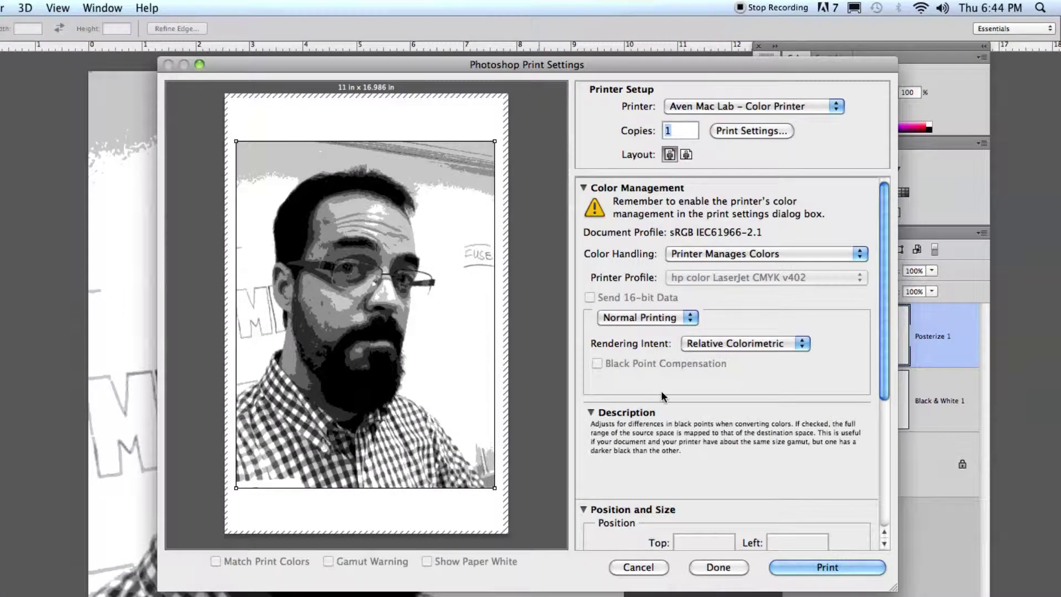
pyautogui.click(719, 567)
pyautogui.click(793, 335)
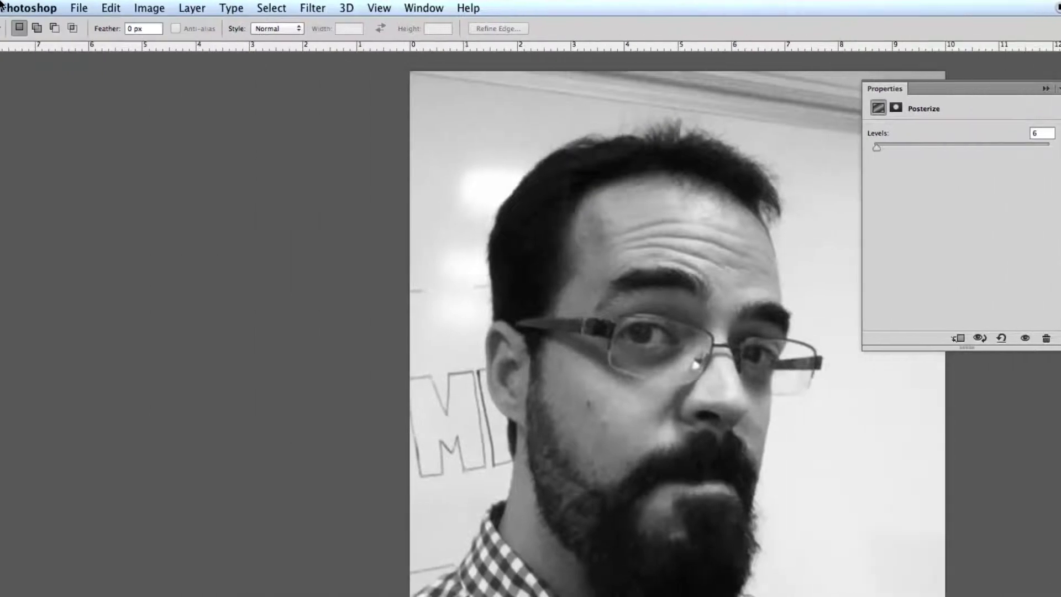
# Step: Print the smooth black-and-white portrait on tabloid paper
pyautogui.click(79, 8)
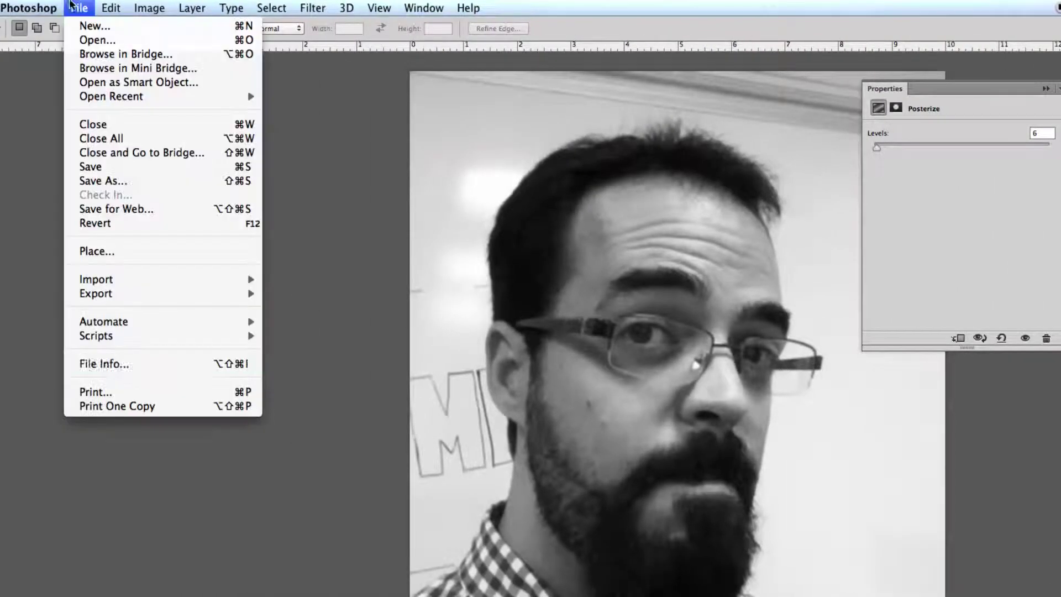
pyautogui.click(125, 391)
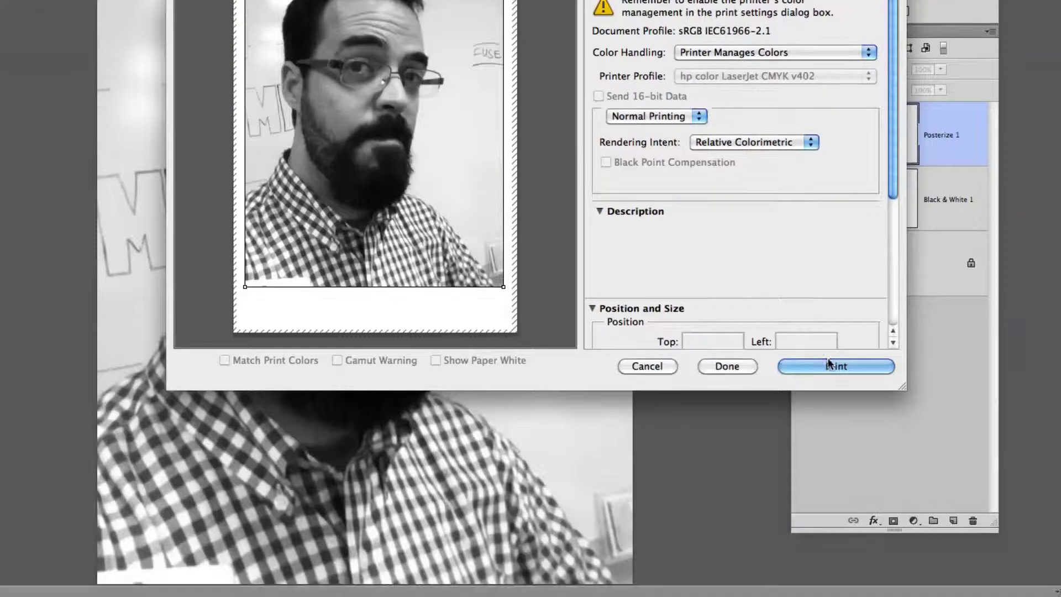
pyautogui.click(828, 363)
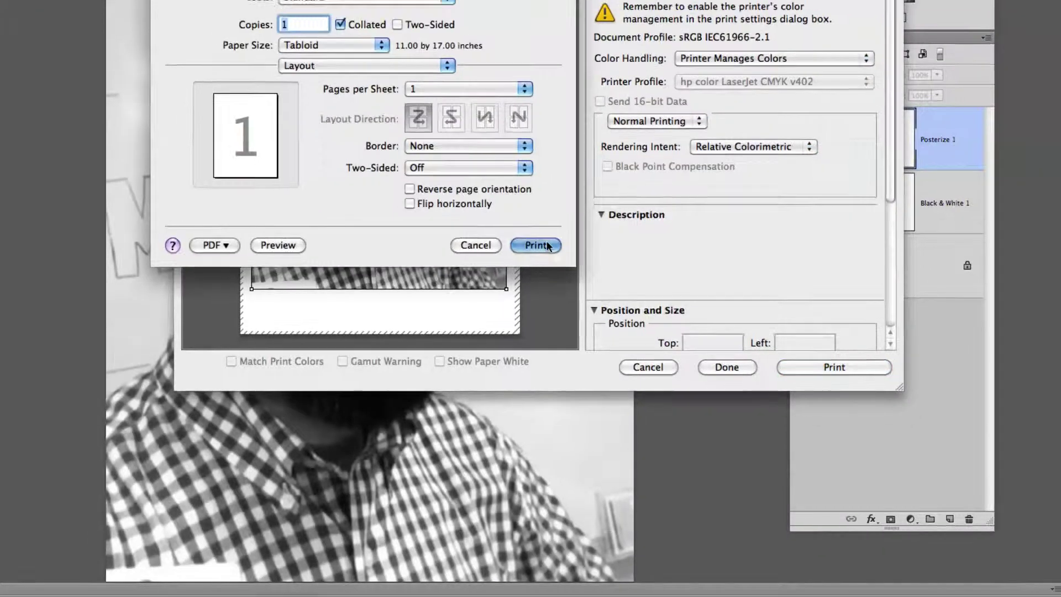
pyautogui.click(547, 246)
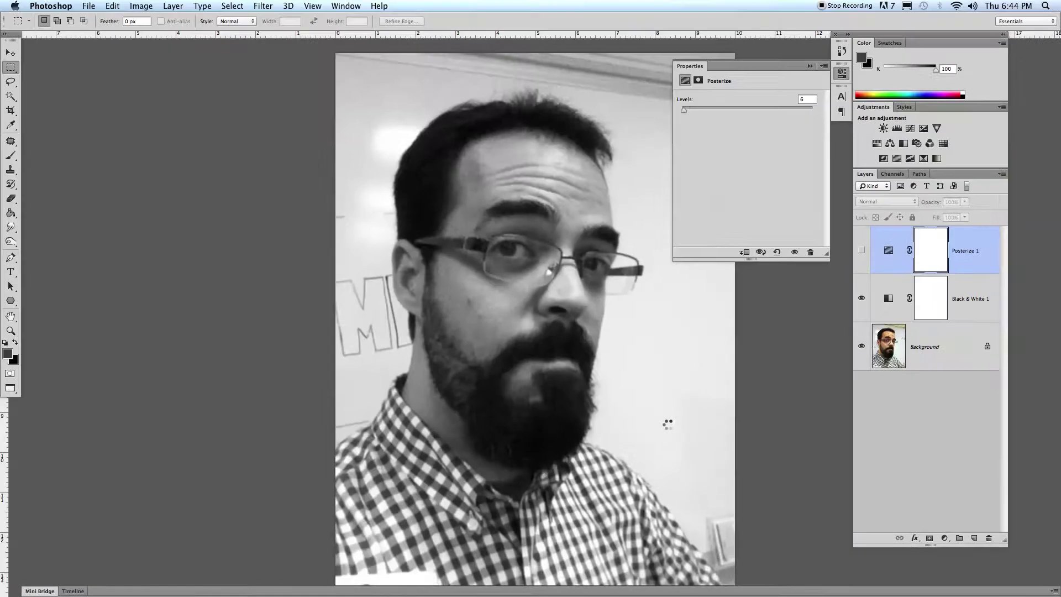